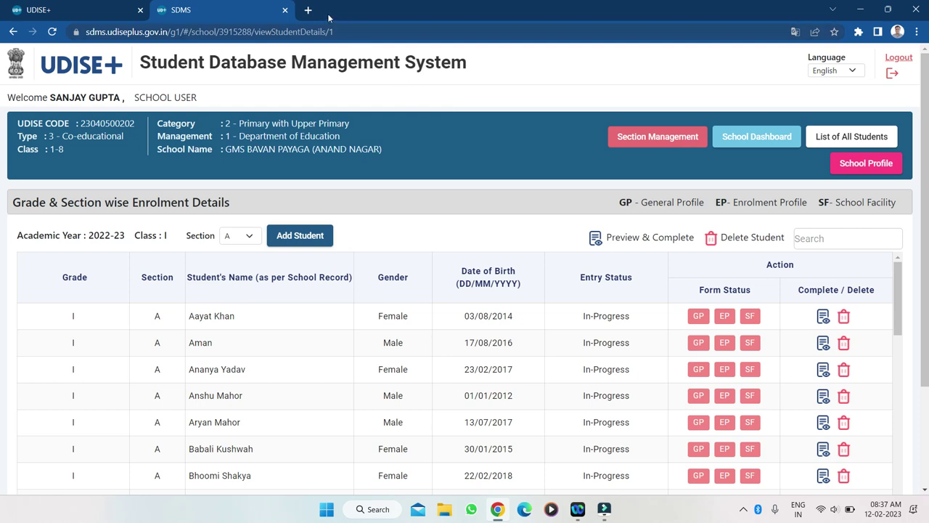
Step: Search Google for "udise plus" in a new browser tab and open the official UDISE+ website
click(309, 10)
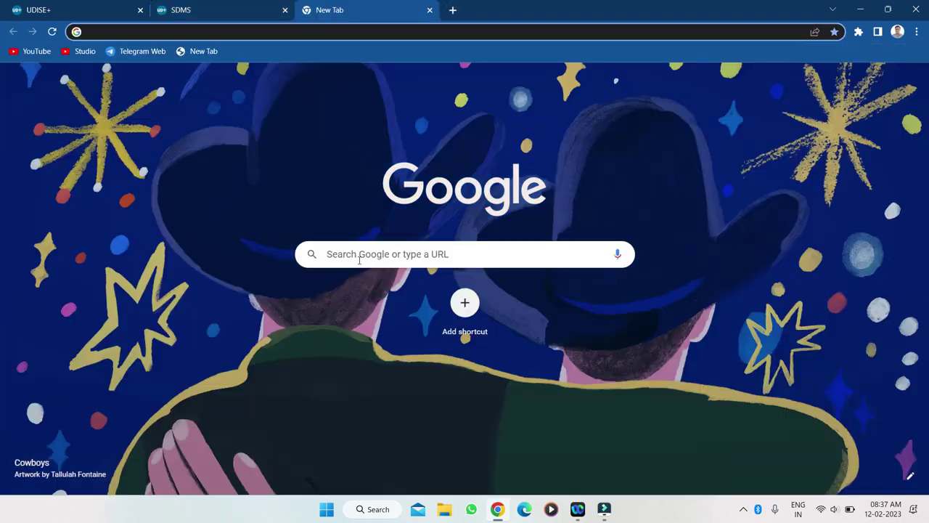
click(337, 256)
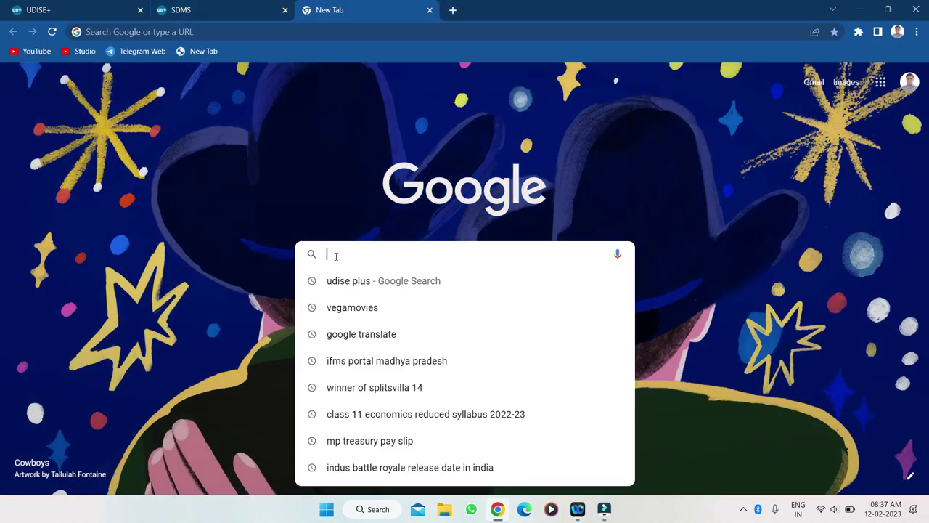
text(u)
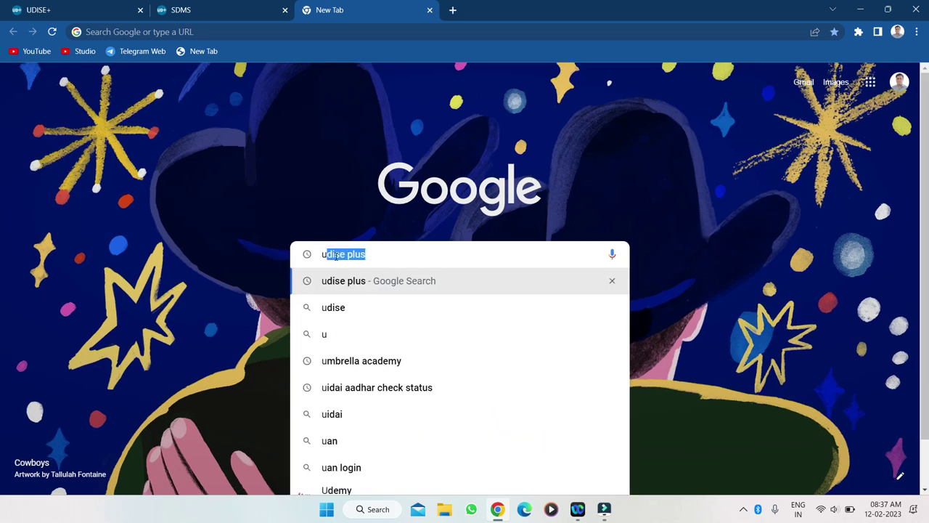
text(d)
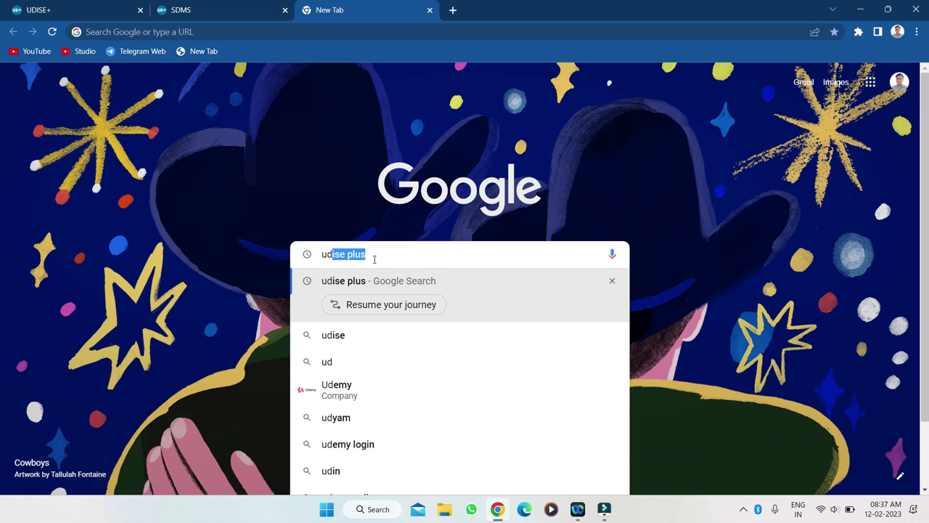
key(Return)
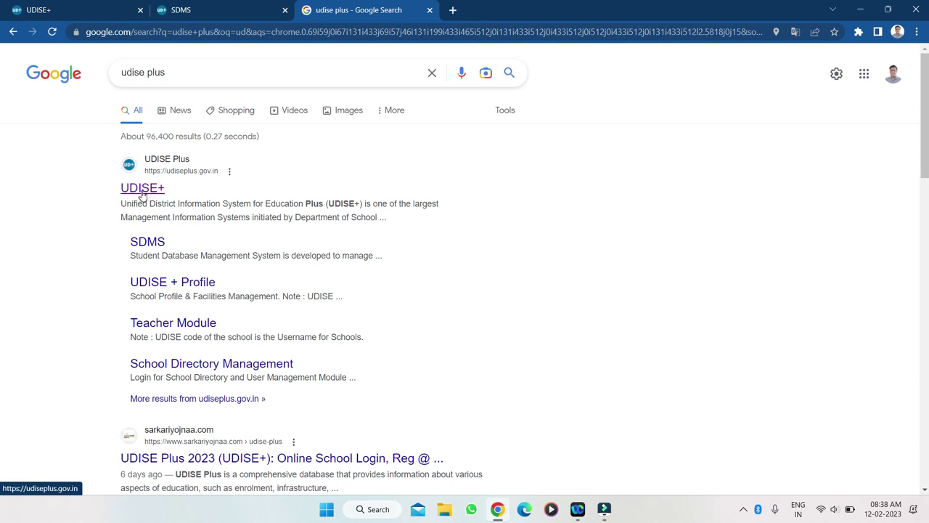
click(142, 193)
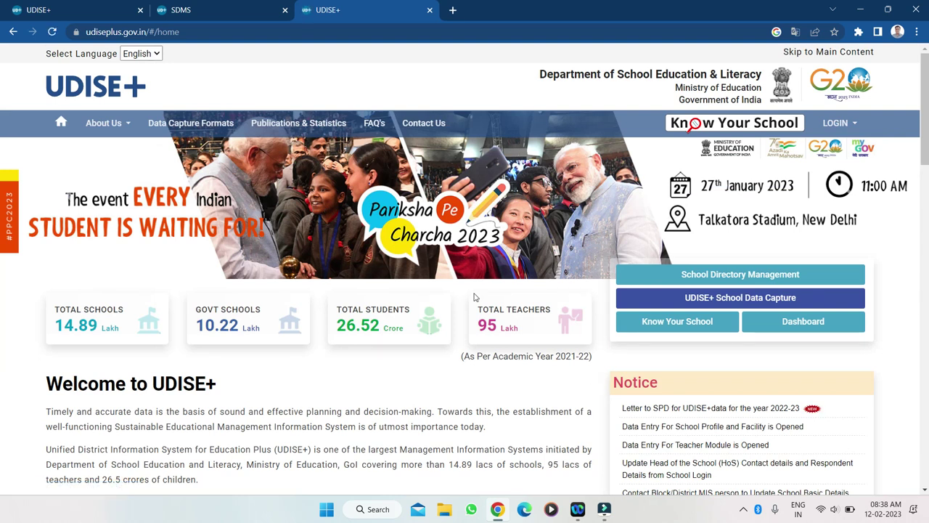
Step: Choose MADHYA PRADESH for the Students Module in the UDISE+ login options and go to its SDMS portal
scroll(474, 297, down, 1)
scroll(474, 297, up, 1)
click(835, 123)
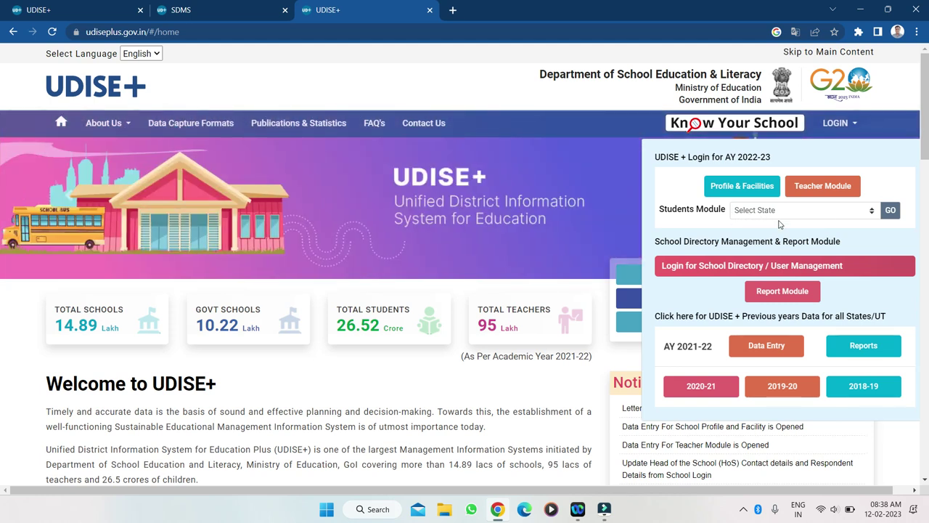
click(874, 211)
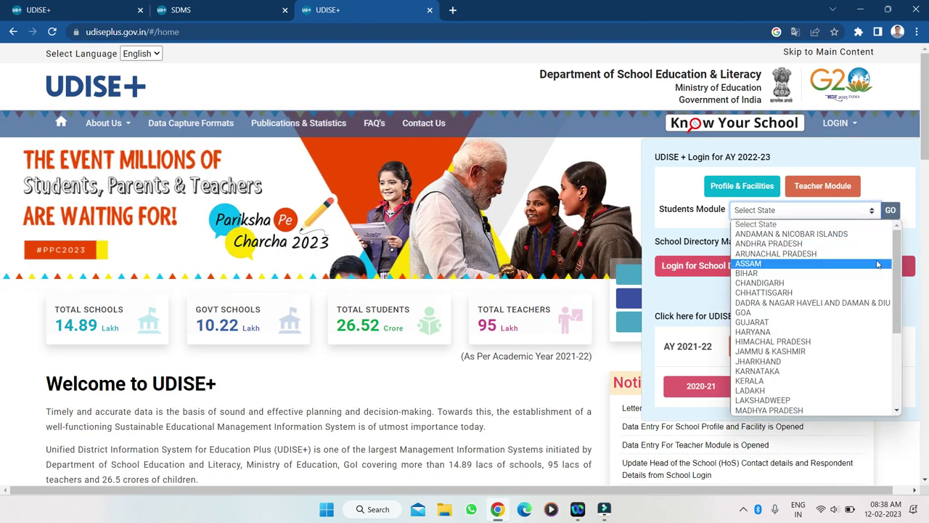
scroll(899, 270, down, 3)
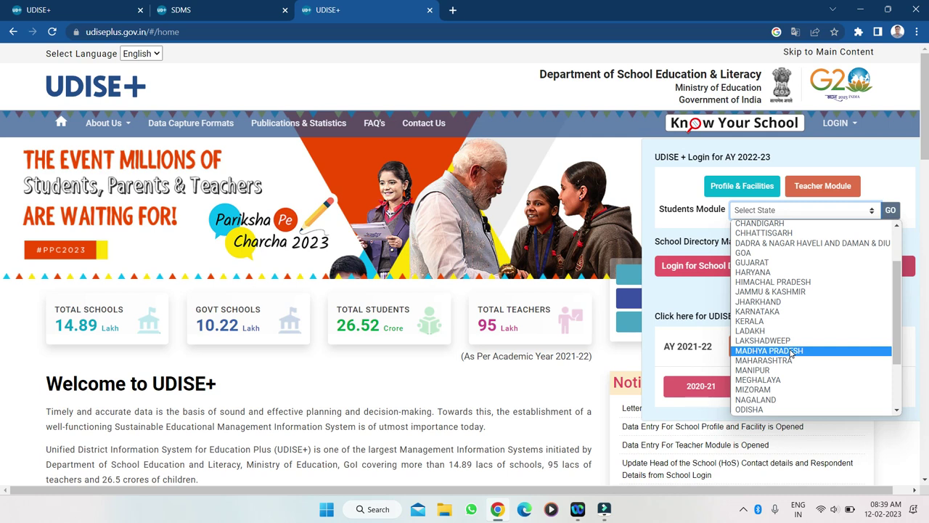
click(791, 351)
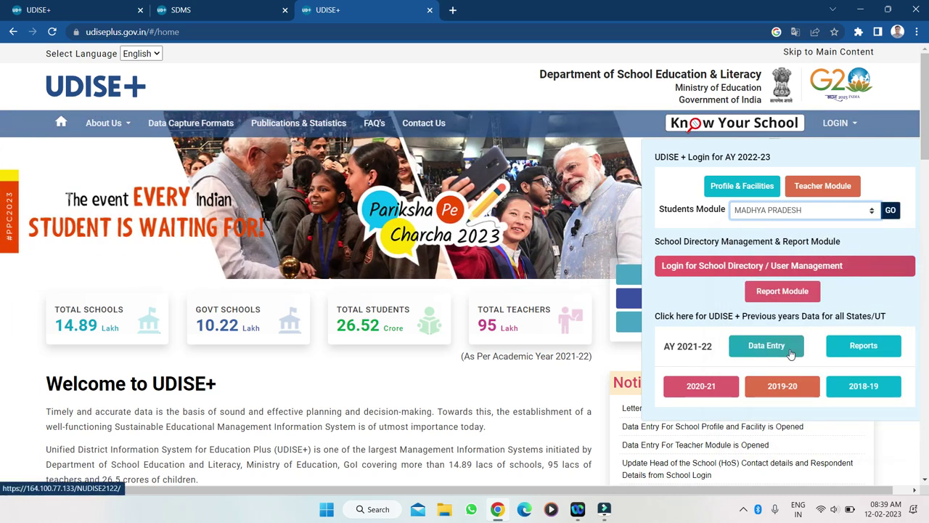
click(892, 211)
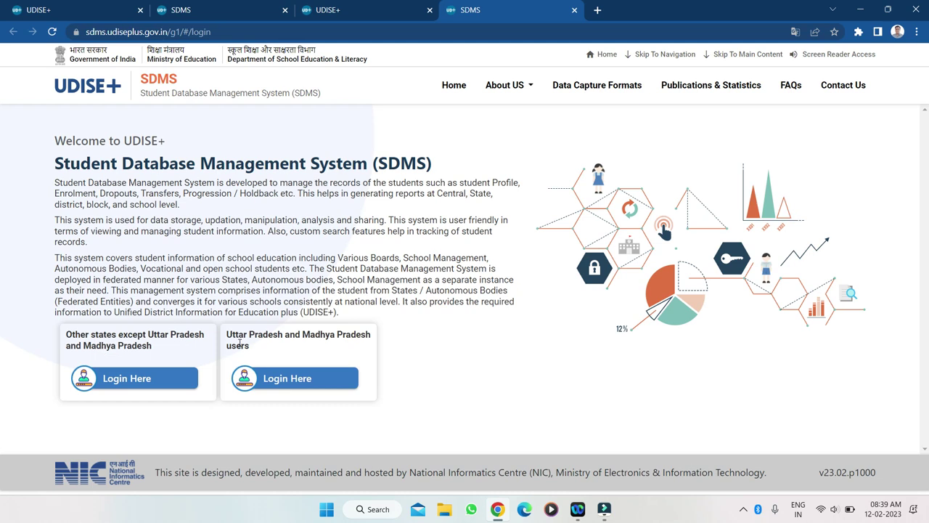
Step: Log in through the Uttar Pradesh and Madhya Pradesh users' entry and open Section Management, dismissing the School Information notice
click(283, 384)
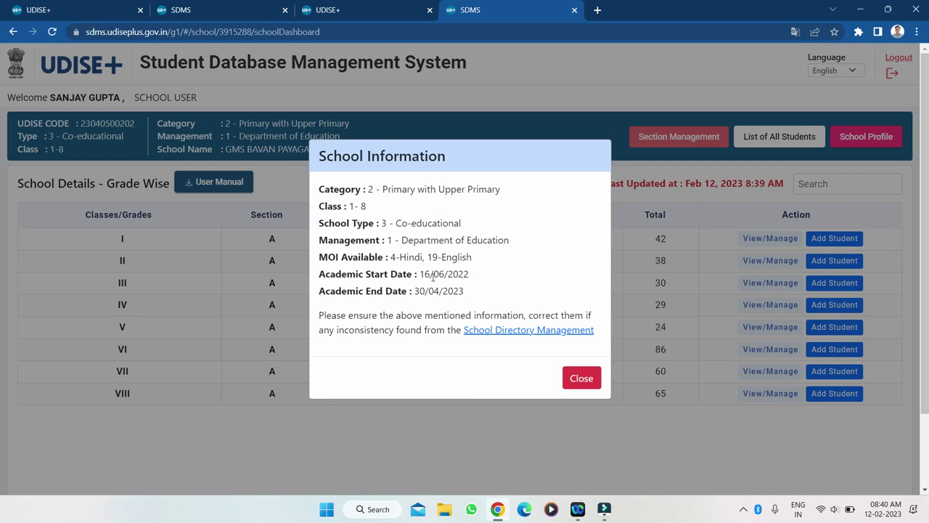
click(580, 383)
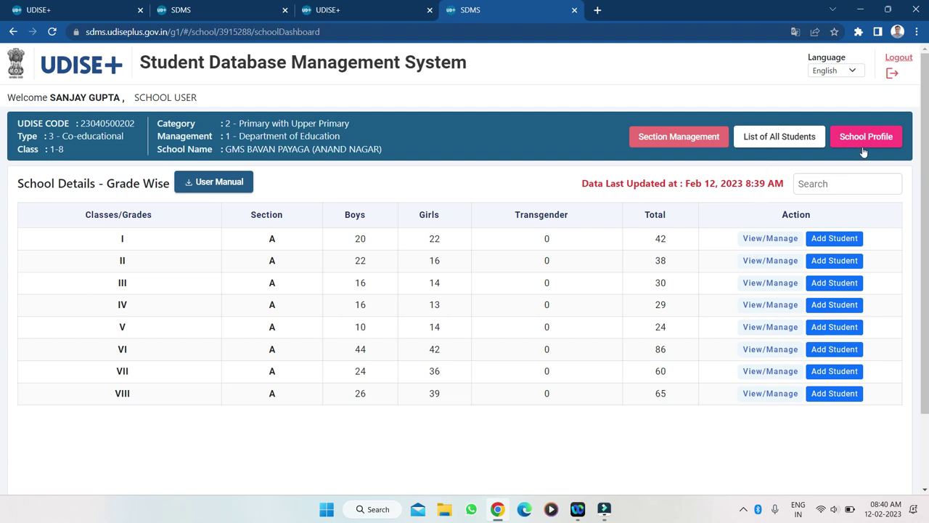
click(669, 141)
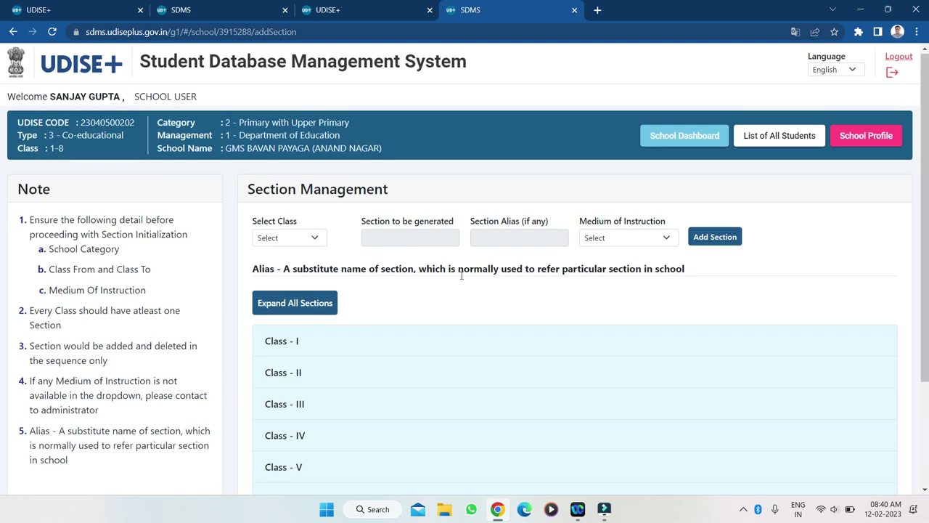
scroll(465, 272, down, 1)
scroll(460, 280, down, 2)
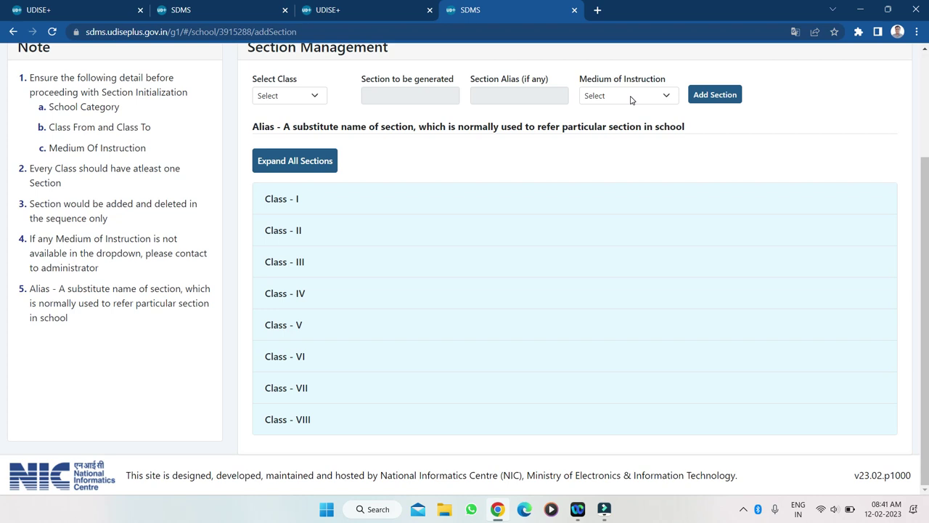
Step: Add a new section B to Class I with 4-Hindi as the medium of instruction
click(709, 100)
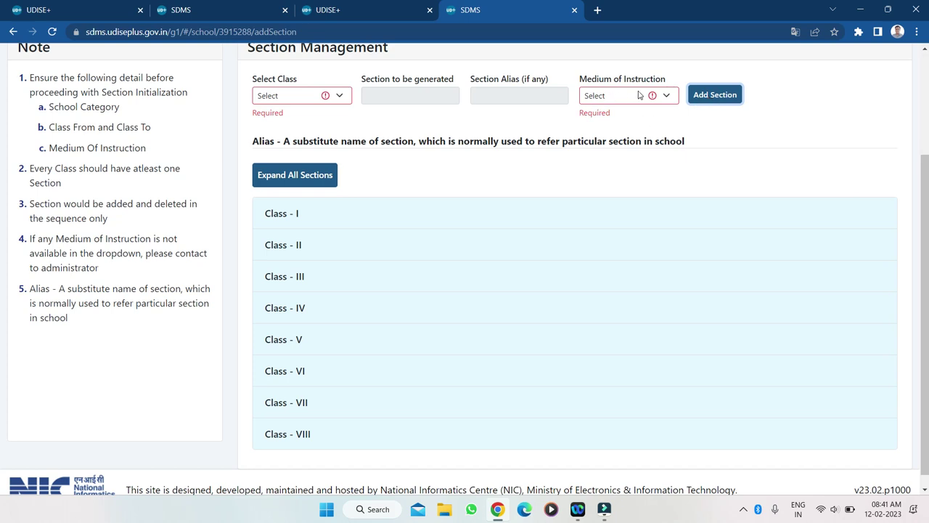
click(668, 96)
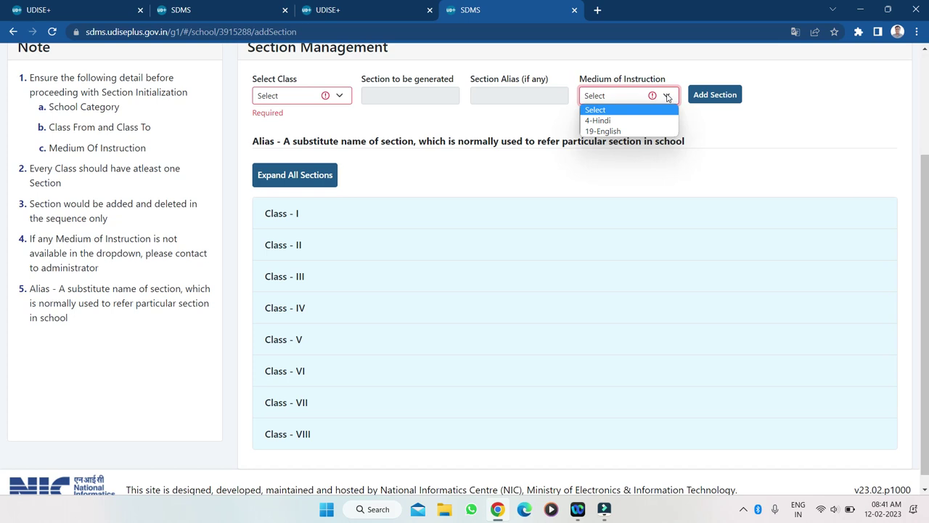
click(607, 120)
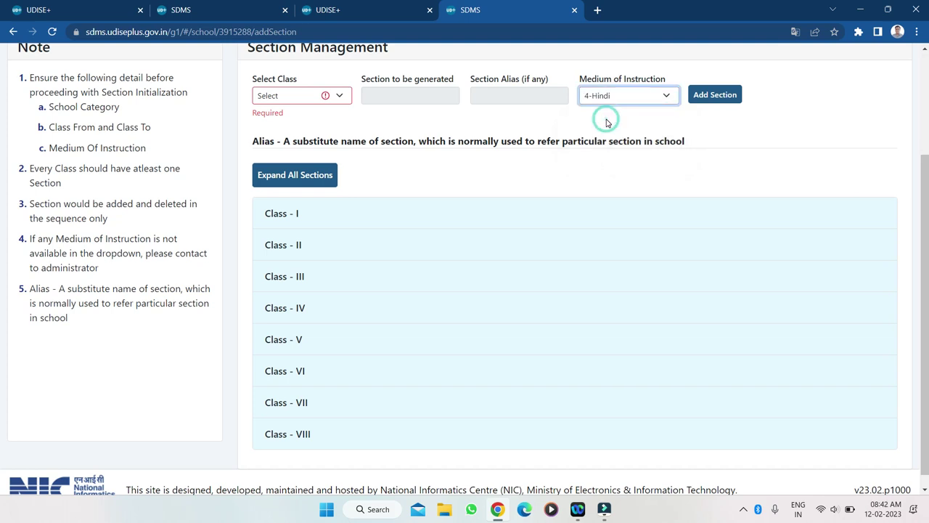
click(715, 101)
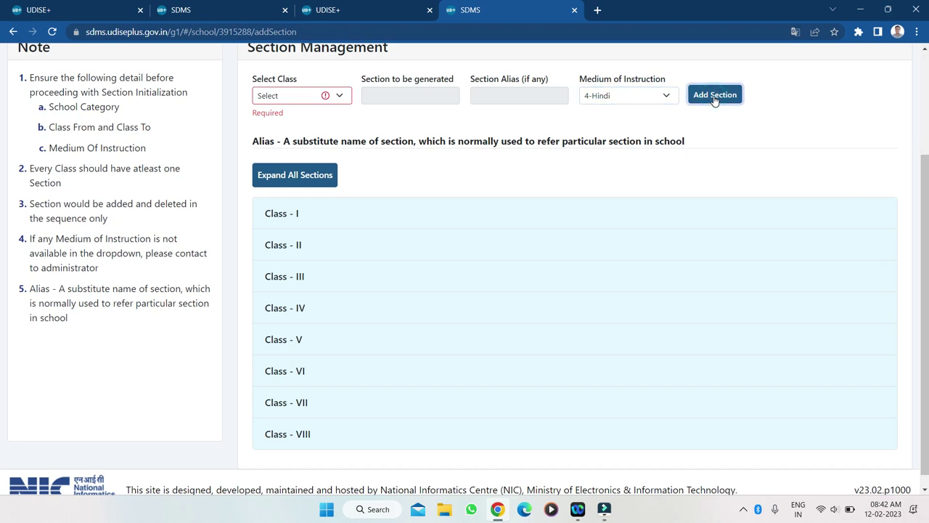
click(709, 94)
click(714, 97)
click(707, 96)
click(340, 96)
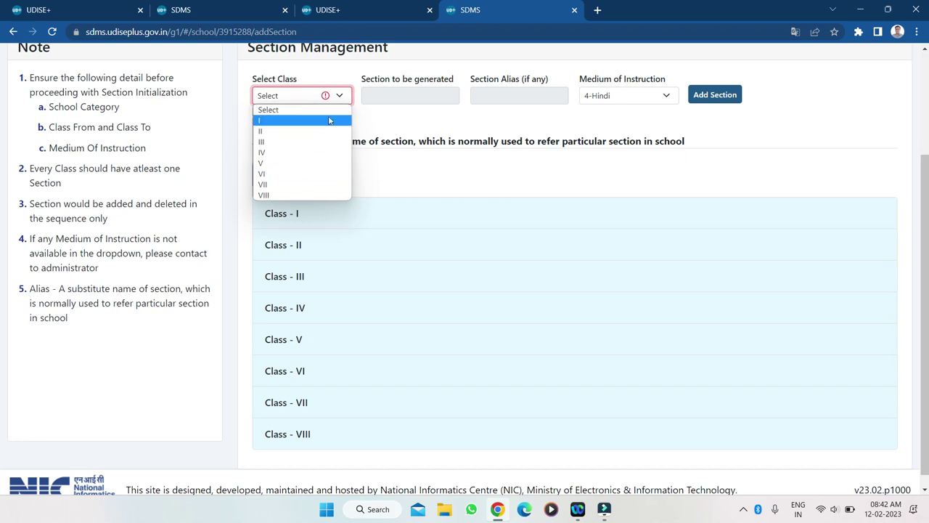
click(329, 121)
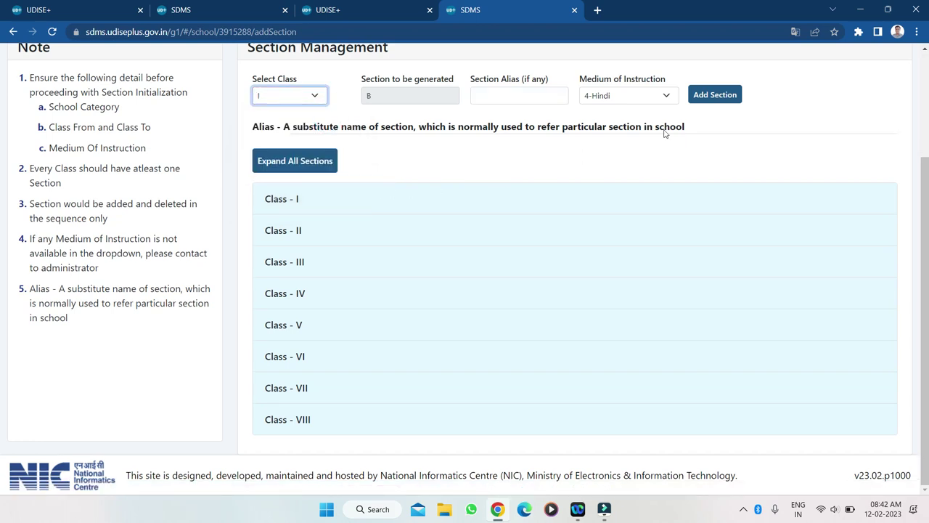
click(709, 97)
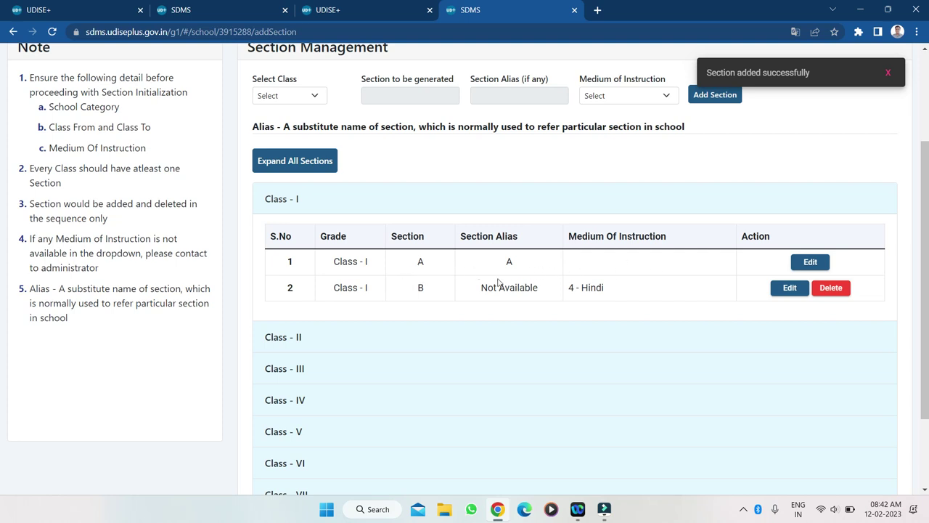
Step: Update Class I Section A with 4-Hindi as its medium of instruction
click(810, 263)
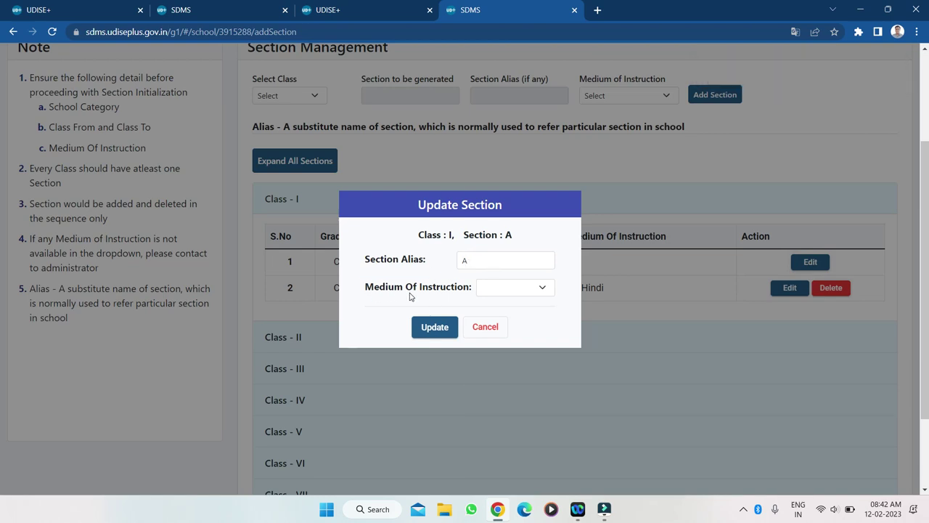
click(543, 288)
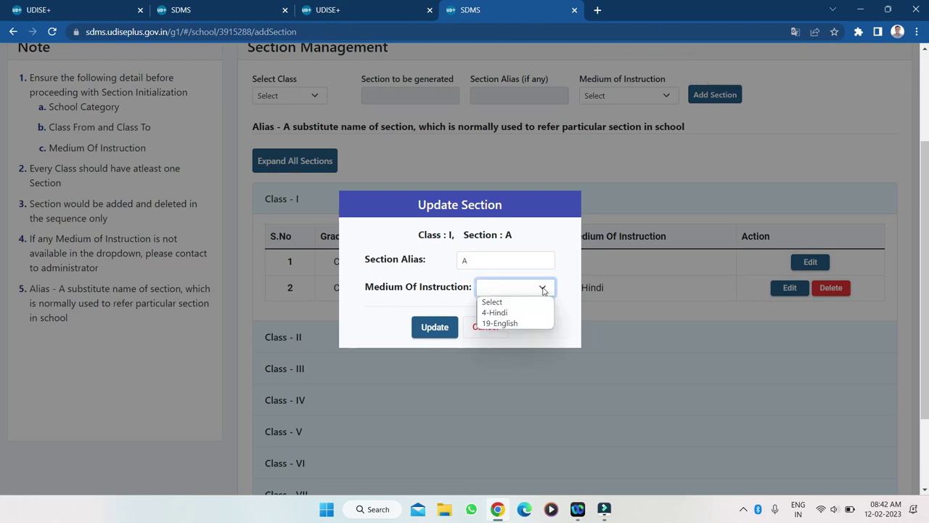
click(531, 312)
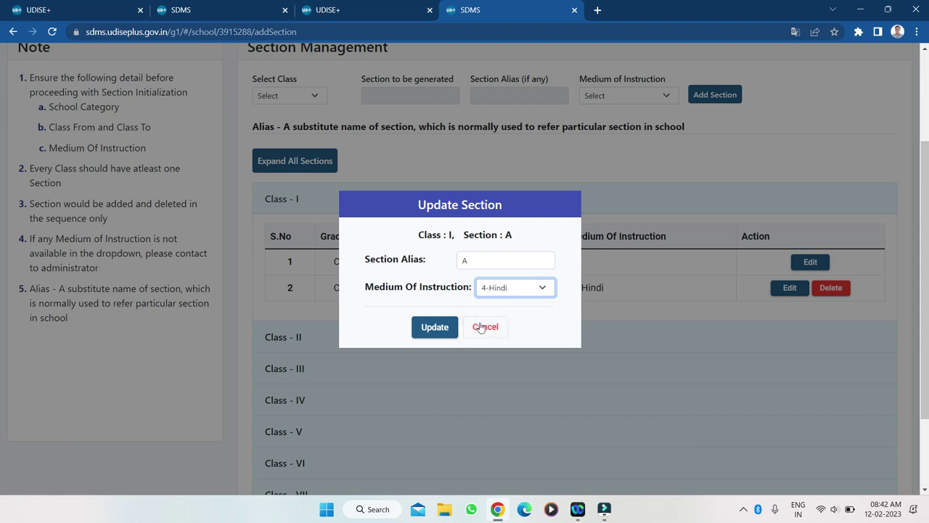
click(434, 327)
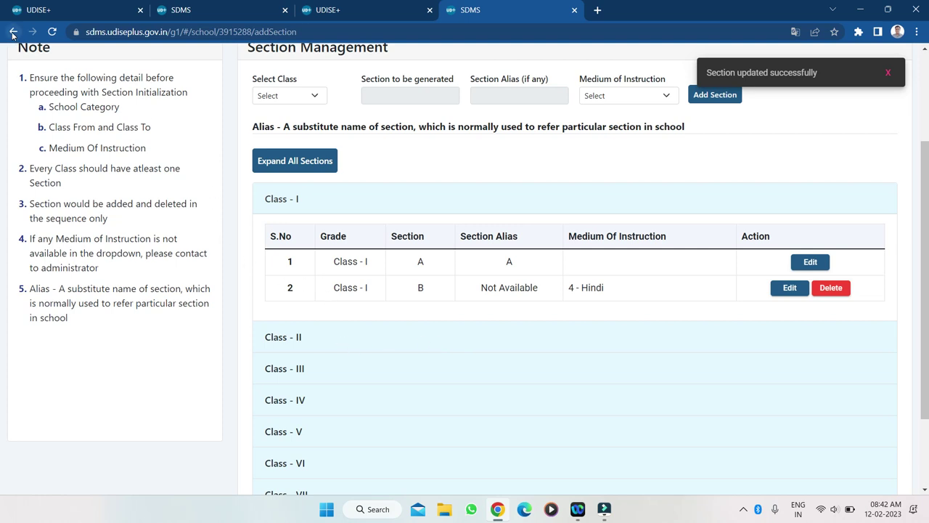
Step: Return to the School Dashboard and open the student list of Class I Section A for viewing and managing
scroll(387, 361, down, 1)
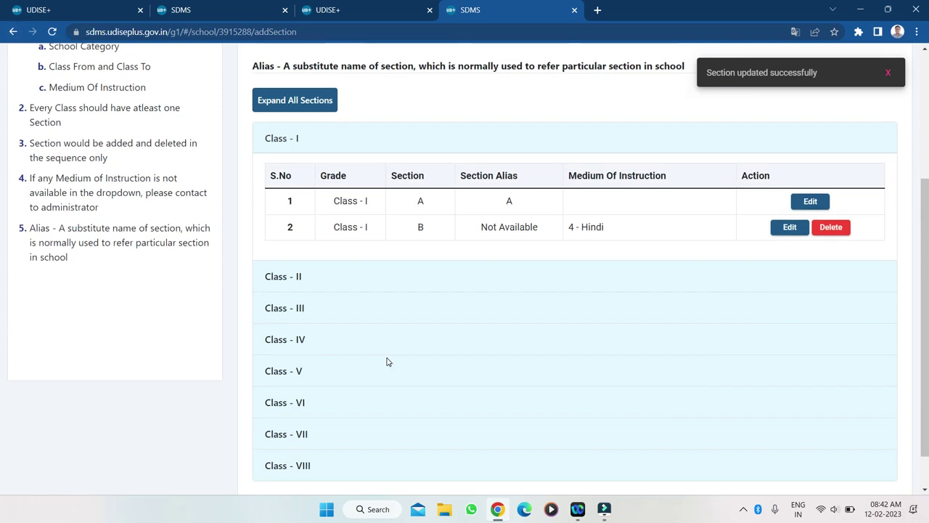
scroll(387, 362, down, 1)
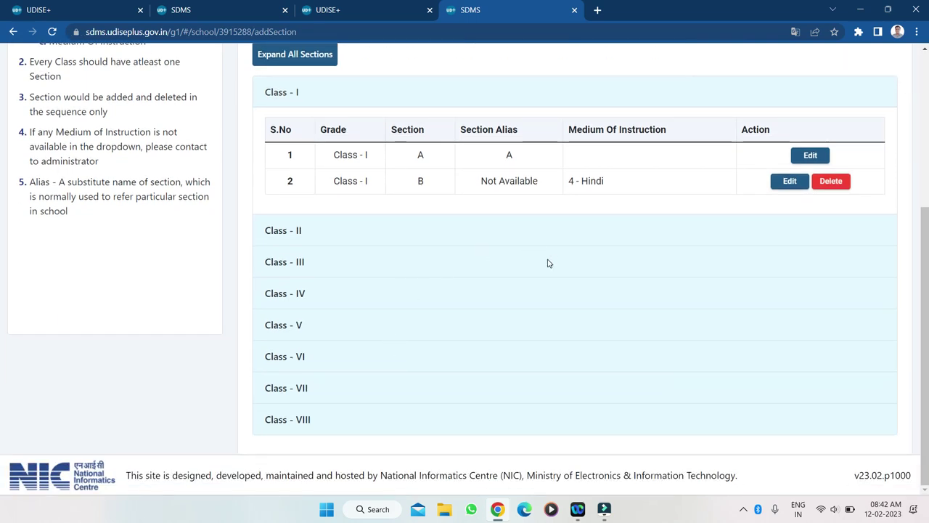
scroll(472, 270, up, 5)
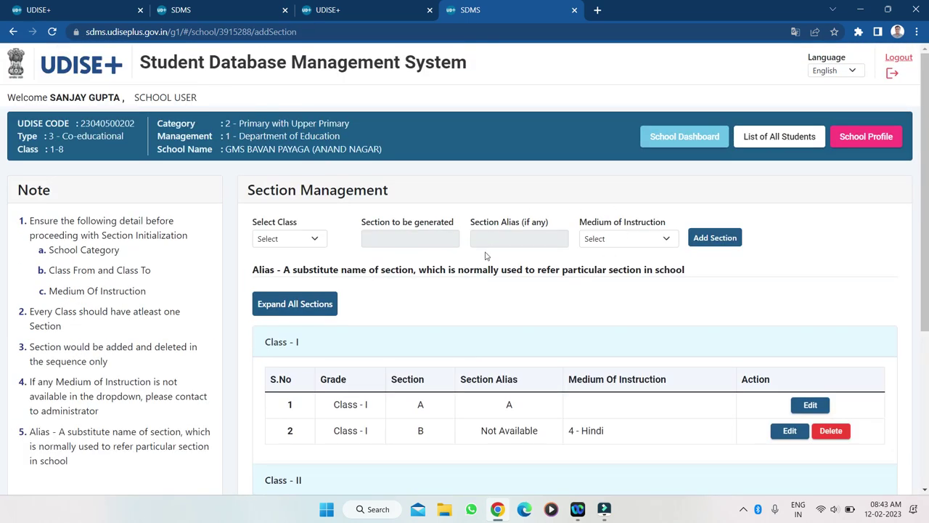
scroll(349, 367, down, 5)
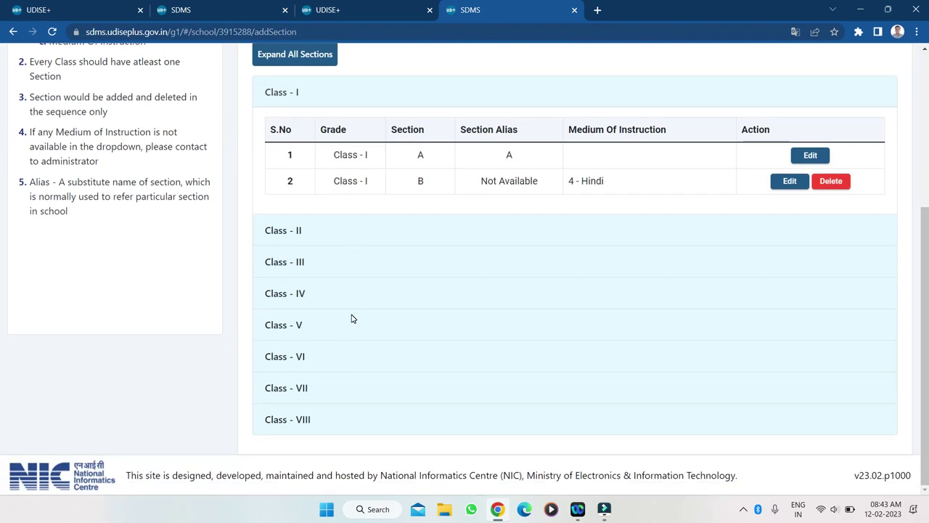
scroll(477, 290, up, 2)
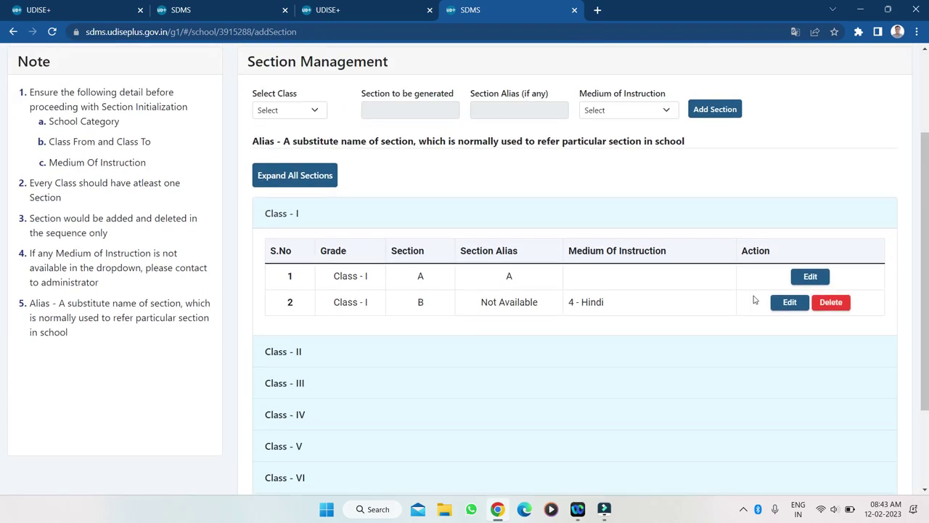
scroll(681, 222, up, 2)
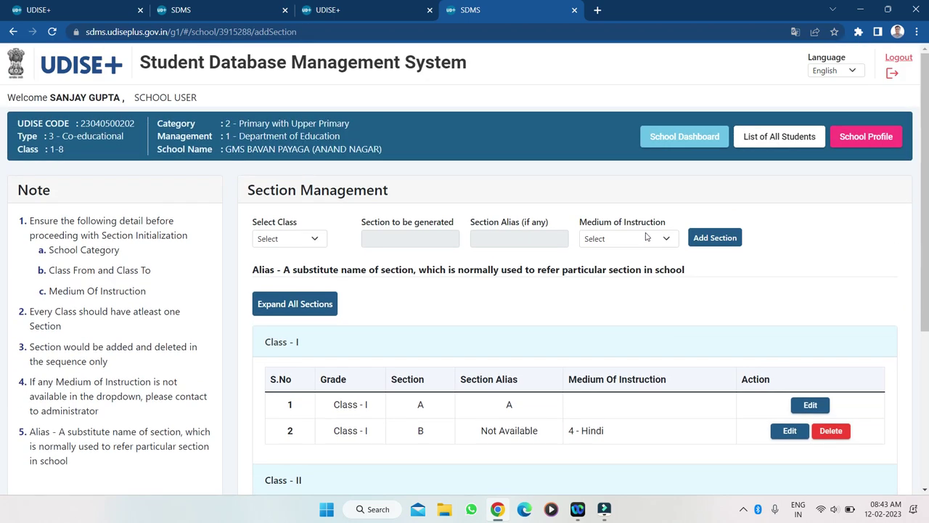
click(671, 138)
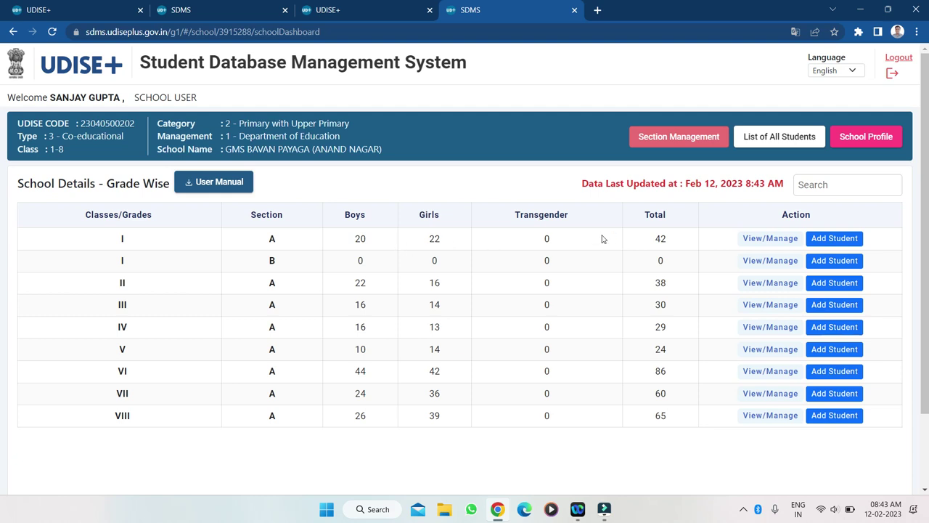
click(768, 239)
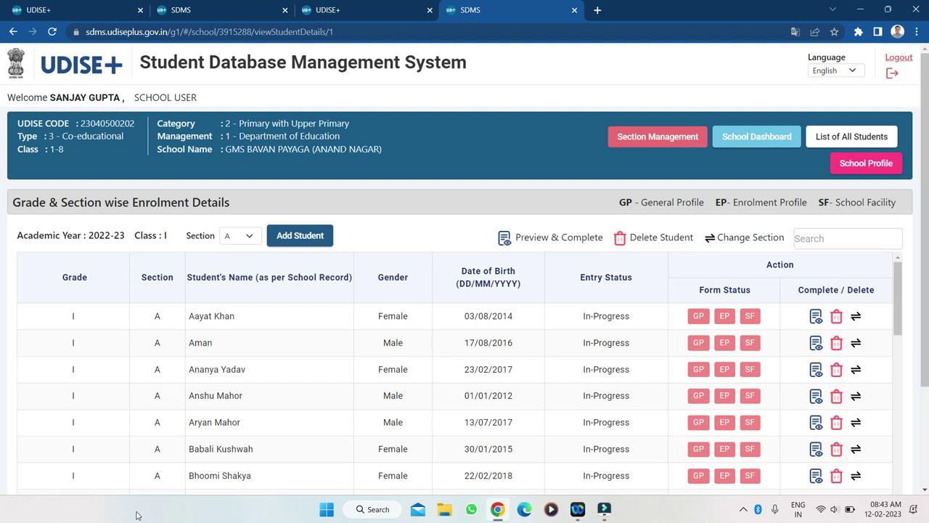
scroll(242, 388, down, 3)
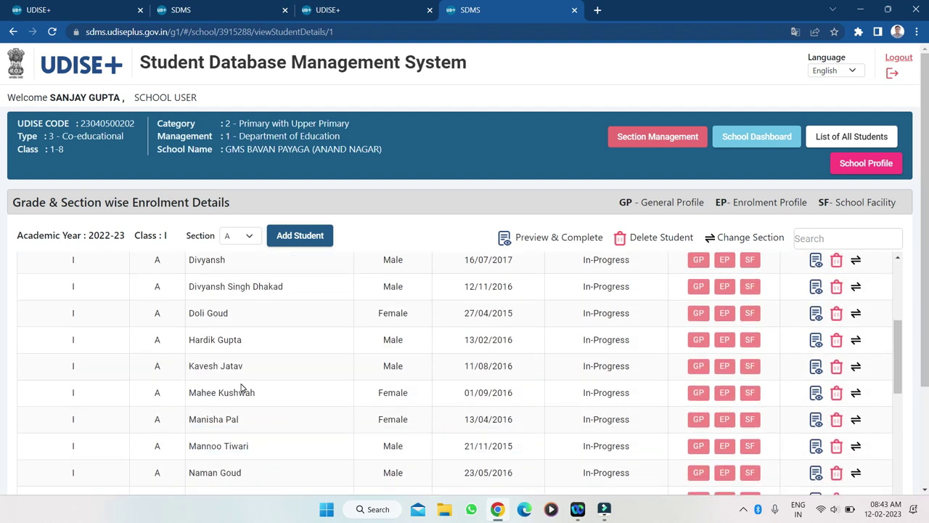
Step: Look through the full Class I Section A student list, including each student's entry status and form status
scroll(242, 389, down, 5)
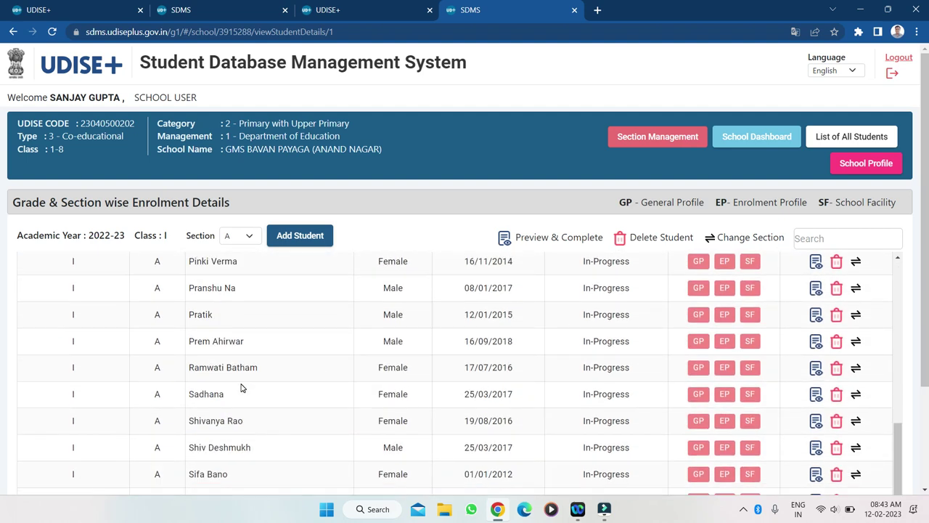
scroll(242, 388, down, 5)
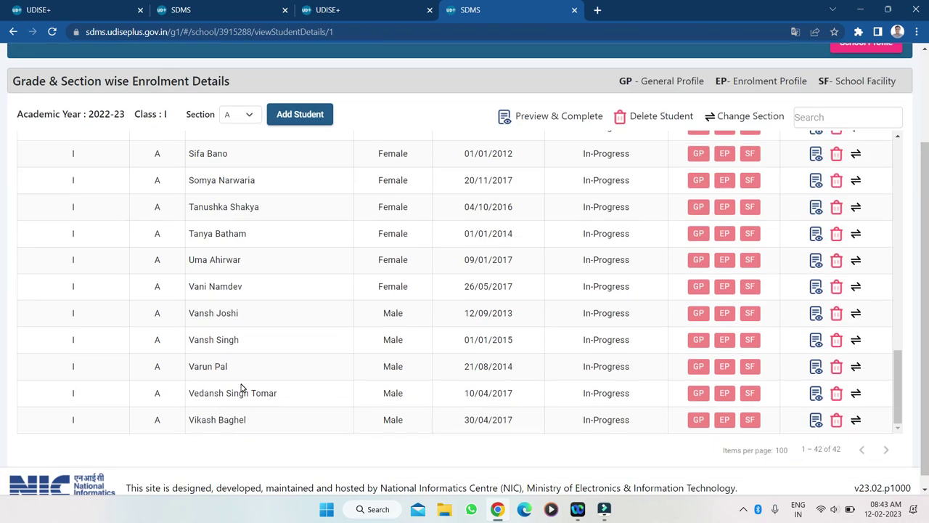
scroll(243, 383, up, 7)
scroll(255, 373, up, 4)
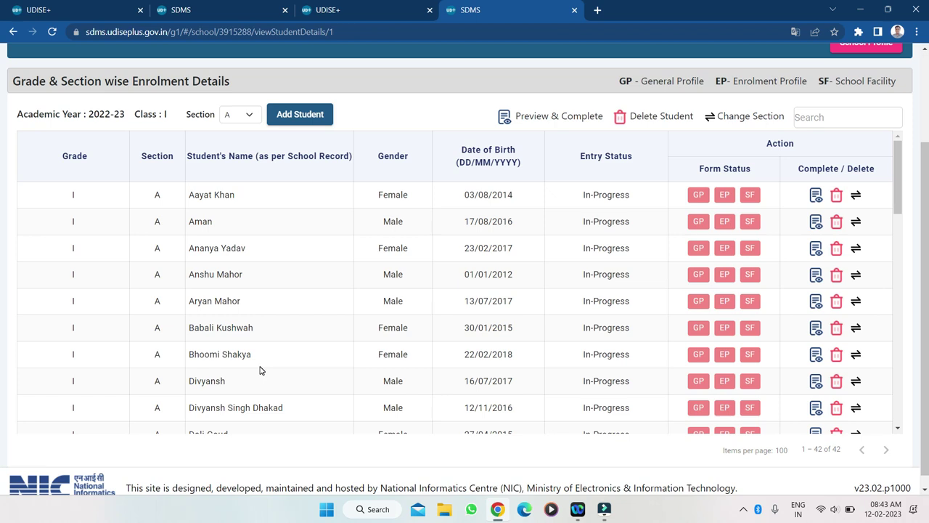
scroll(621, 305, up, 2)
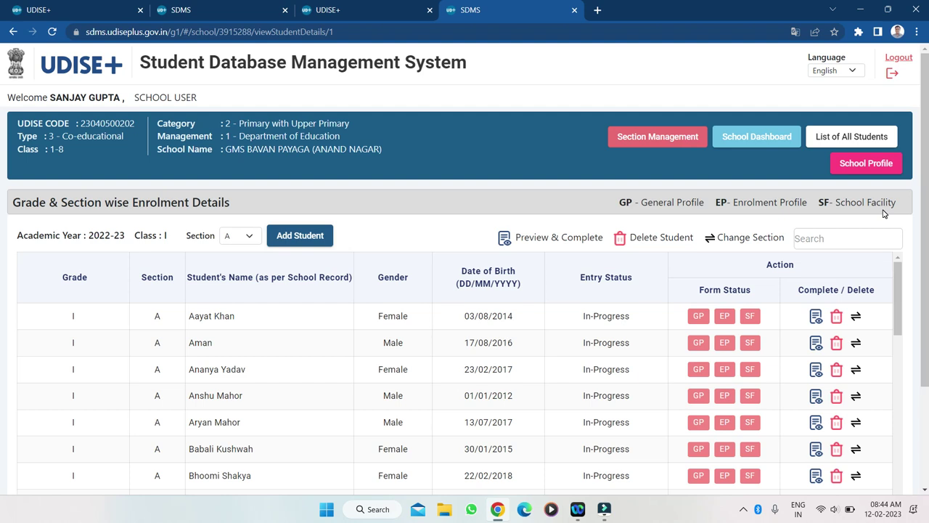
Step: Open the General Profile form of the first student listed, review its general information fields and continue to the enrolment details
click(698, 316)
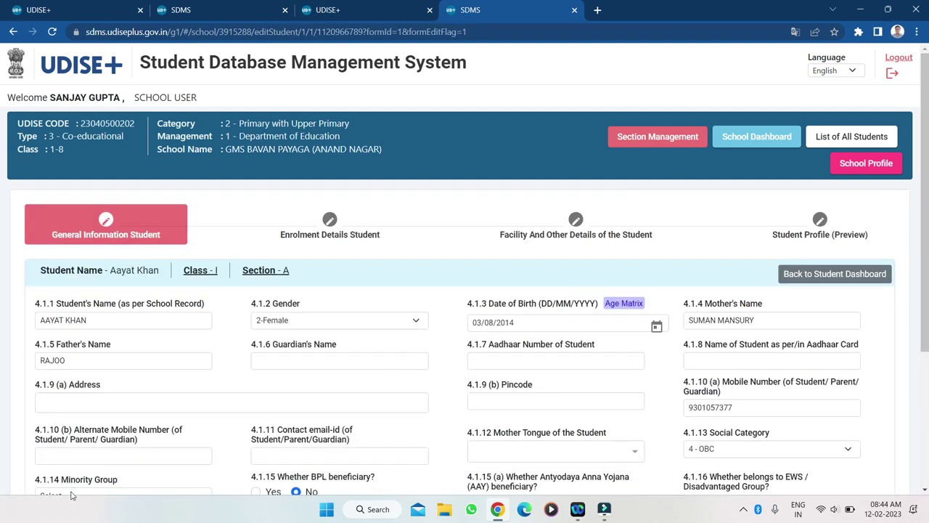
scroll(148, 354, down, 2)
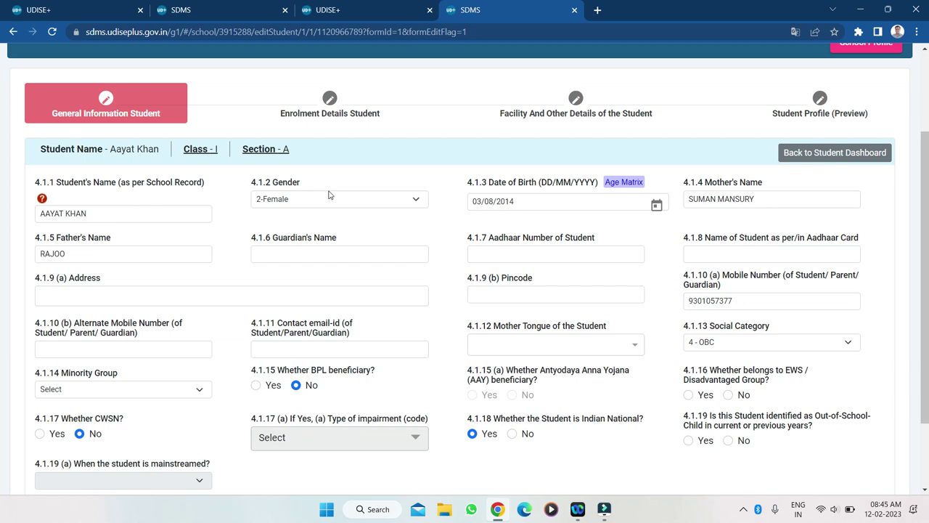
click(69, 254)
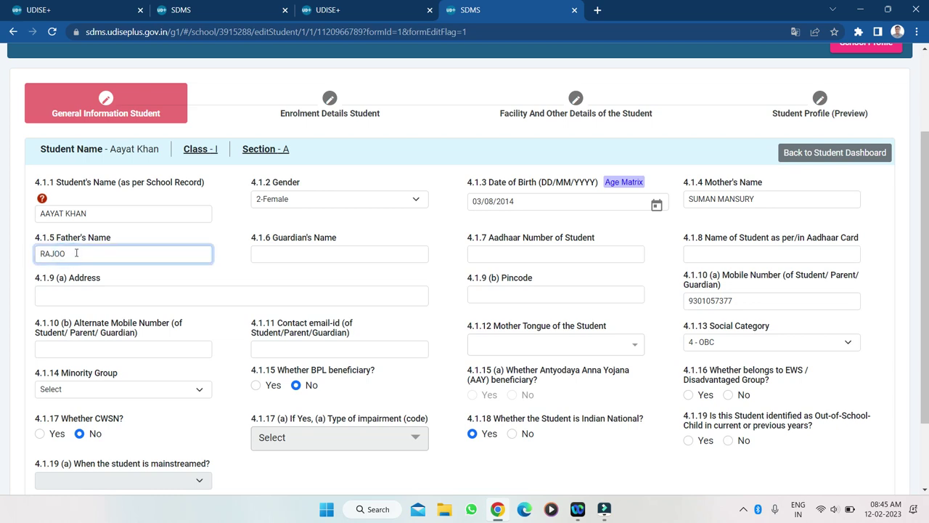
click(132, 279)
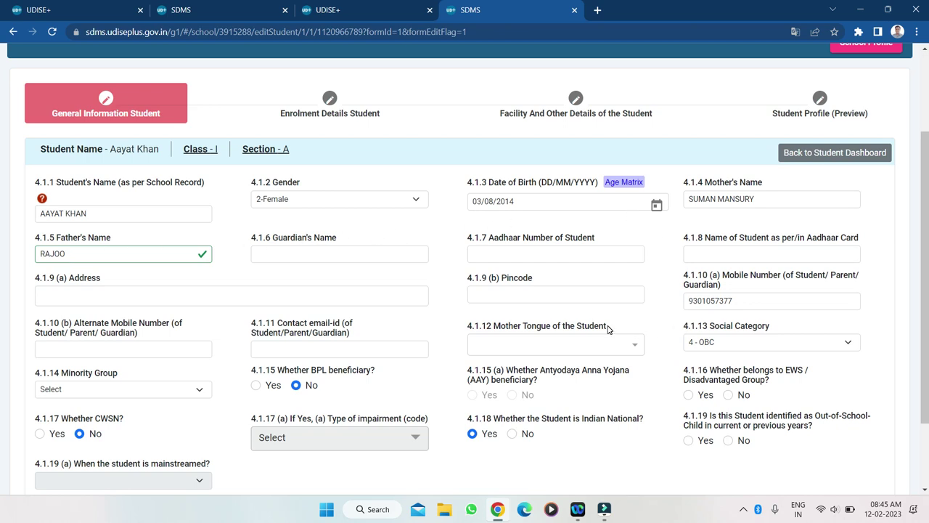
scroll(608, 329, down, 3)
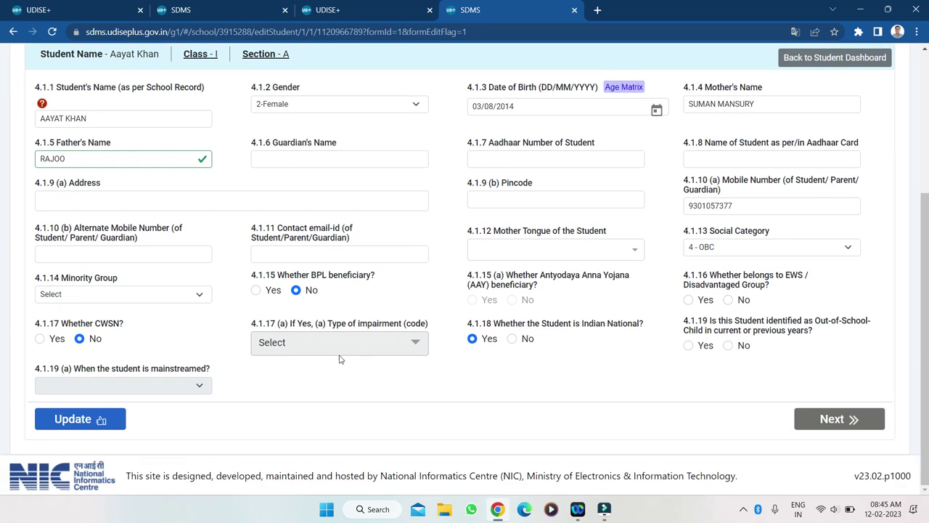
click(837, 419)
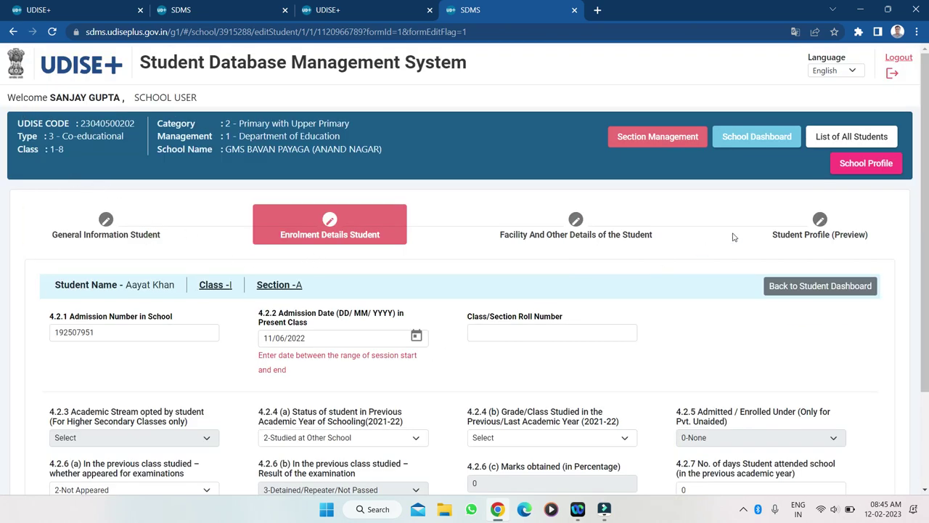
Step: Leave the student's enrolment details form and open Section Management
click(653, 140)
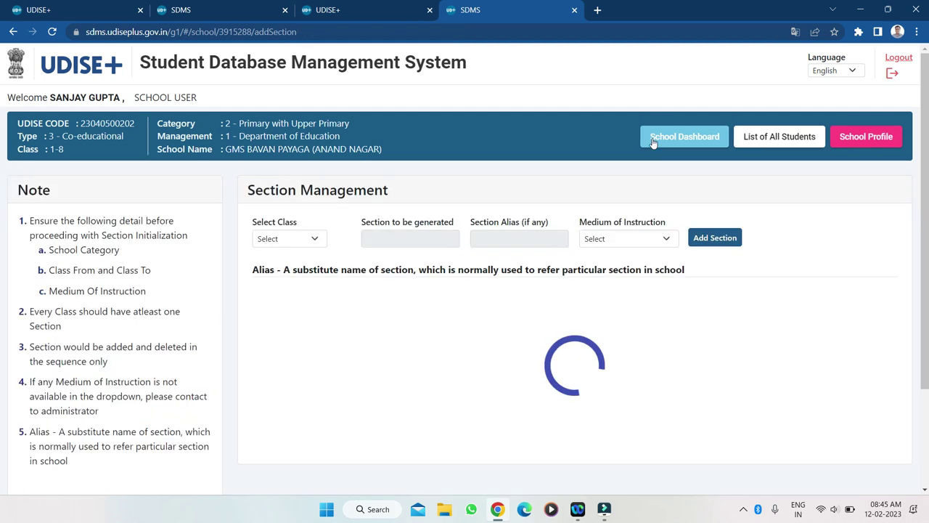